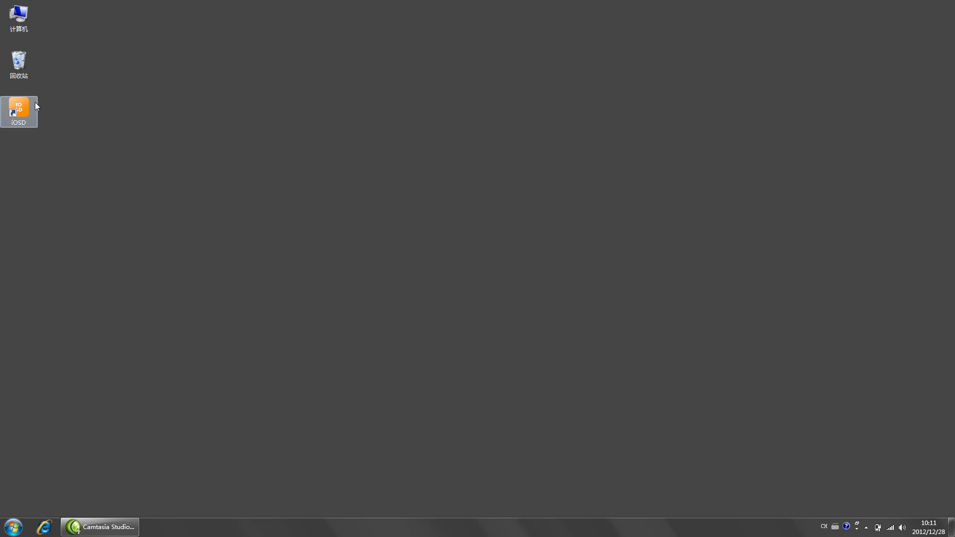
Launch iOSD, toggle the Left adjustment off and back on, and go to the DataView page
double_click(20, 106)
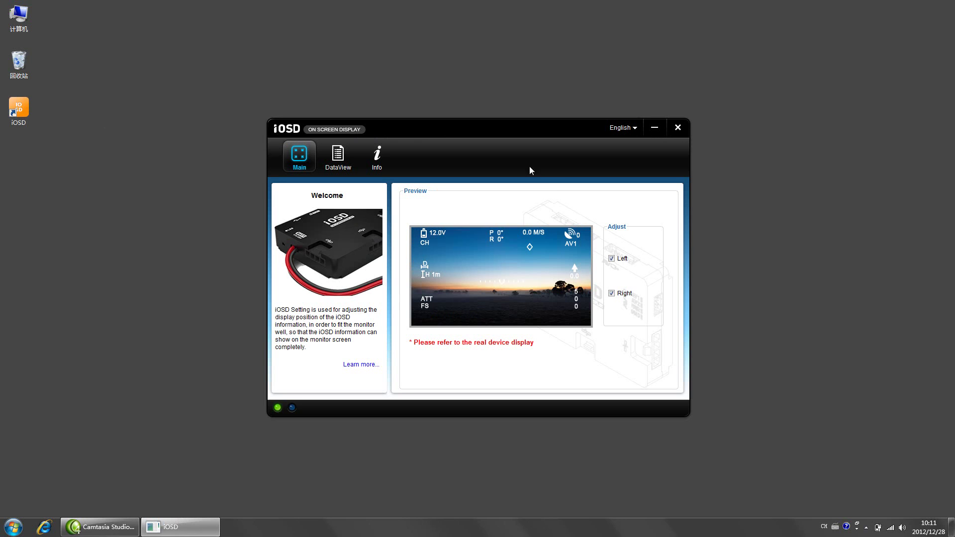
left_click(611, 258)
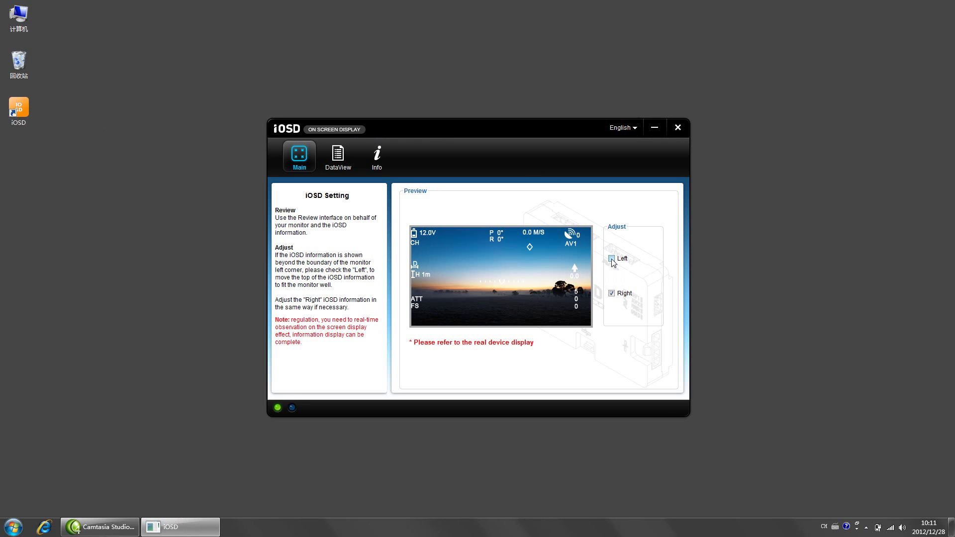
left_click(611, 258)
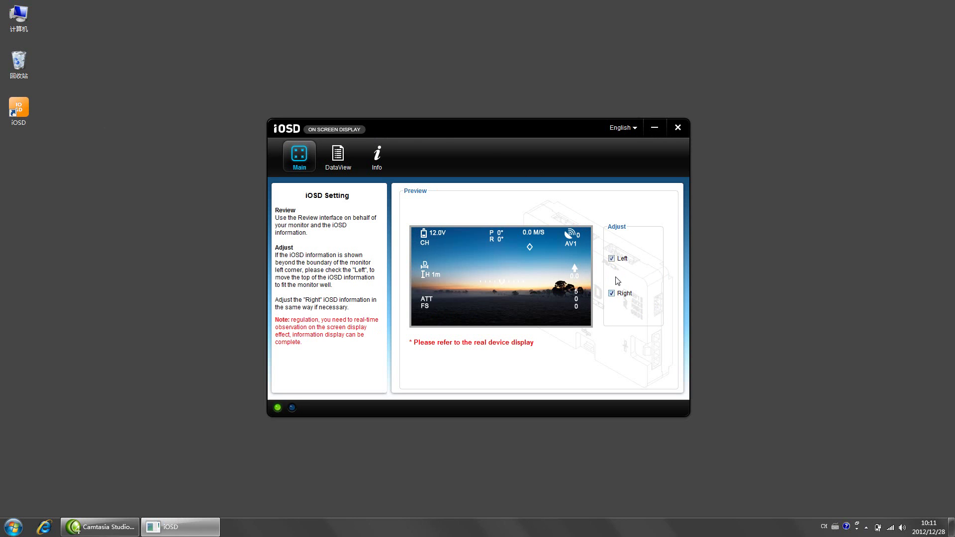
left_click(337, 166)
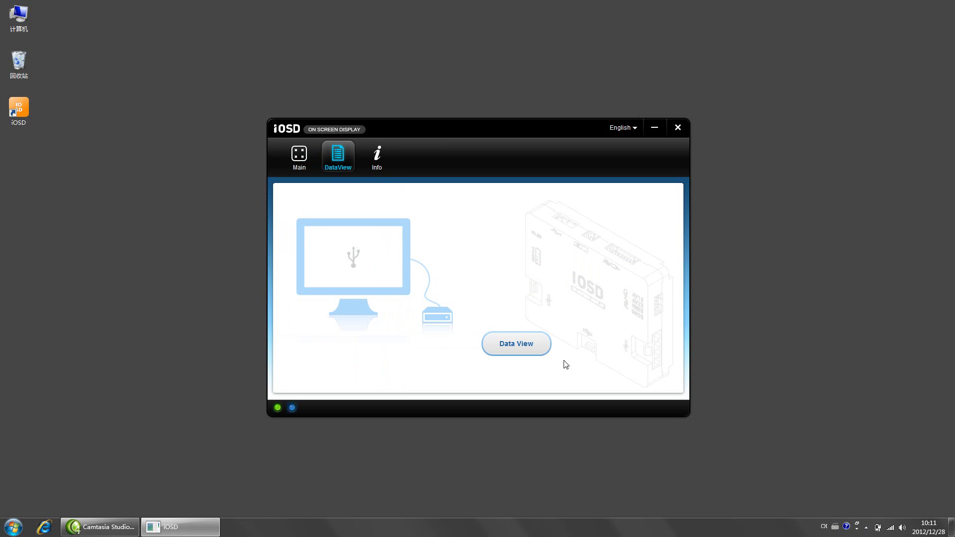
Switch the device into Data View mode, confirming with Yes
left_click(522, 347)
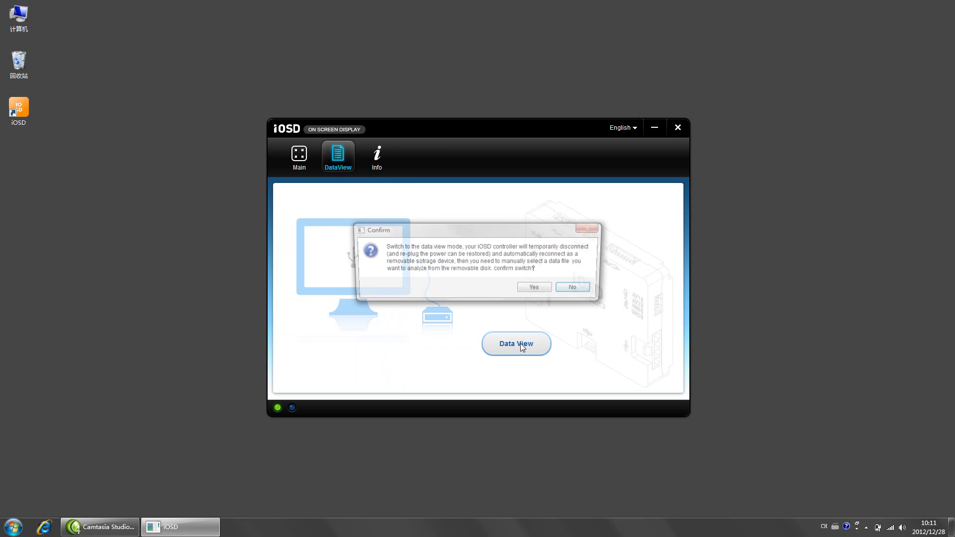
left_click(537, 289)
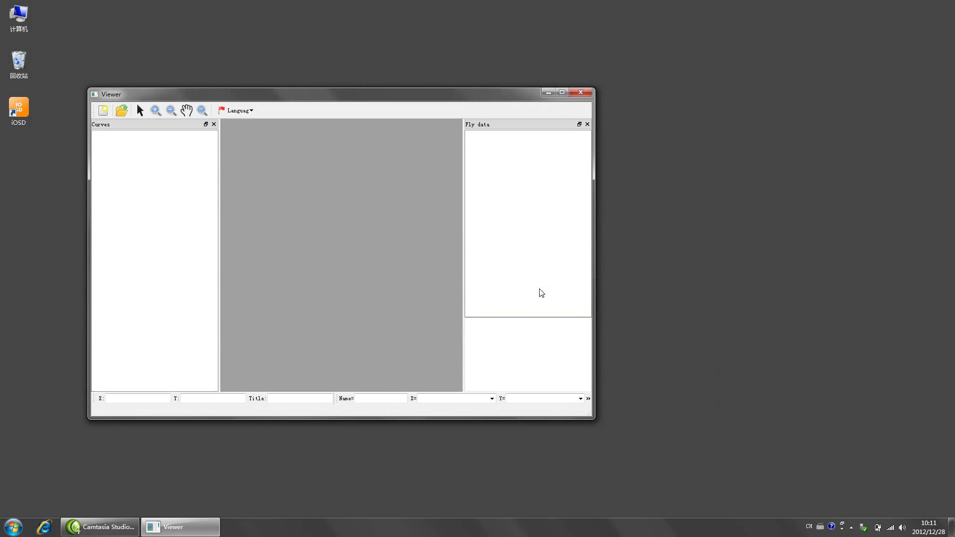
Open the FLY040 log file and maximize the Viewer window
left_click(223, 171)
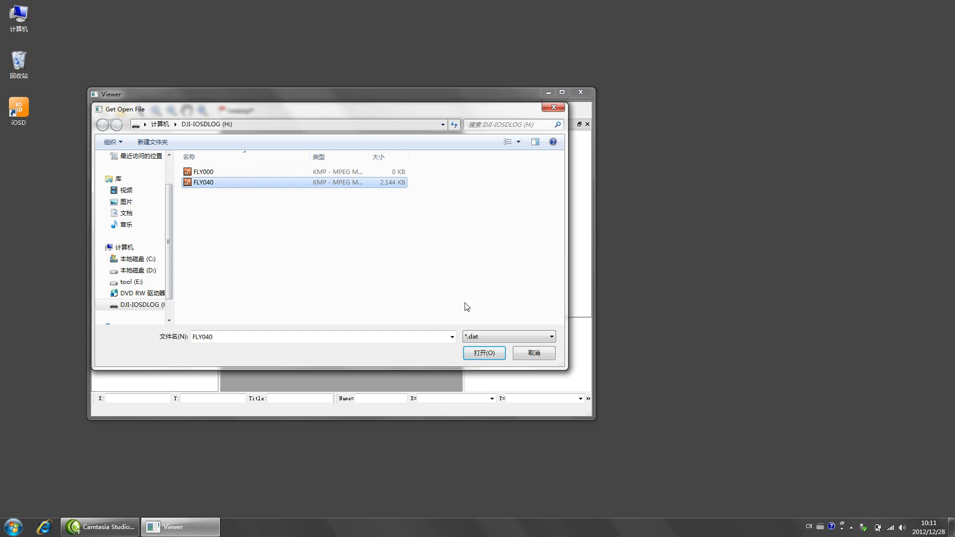
left_click(486, 355)
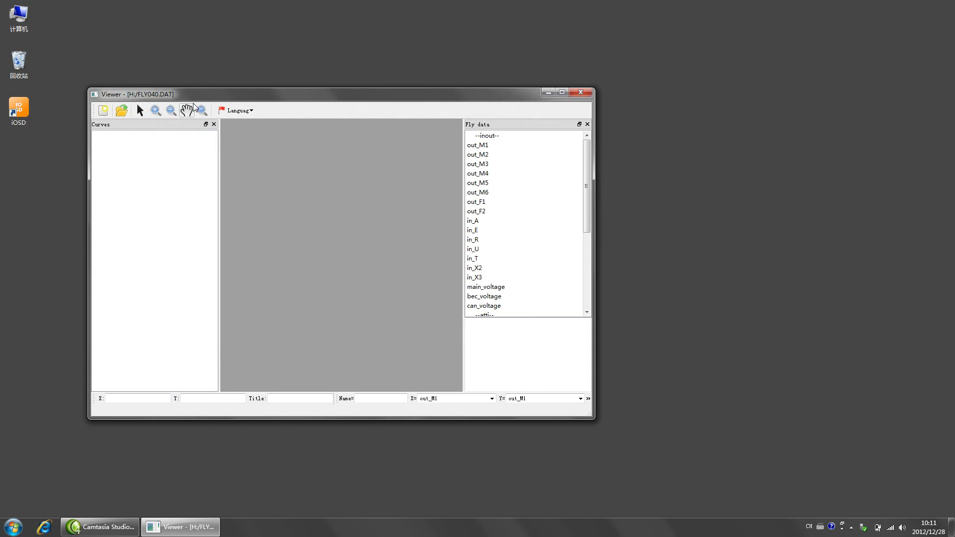
double_click(205, 95)
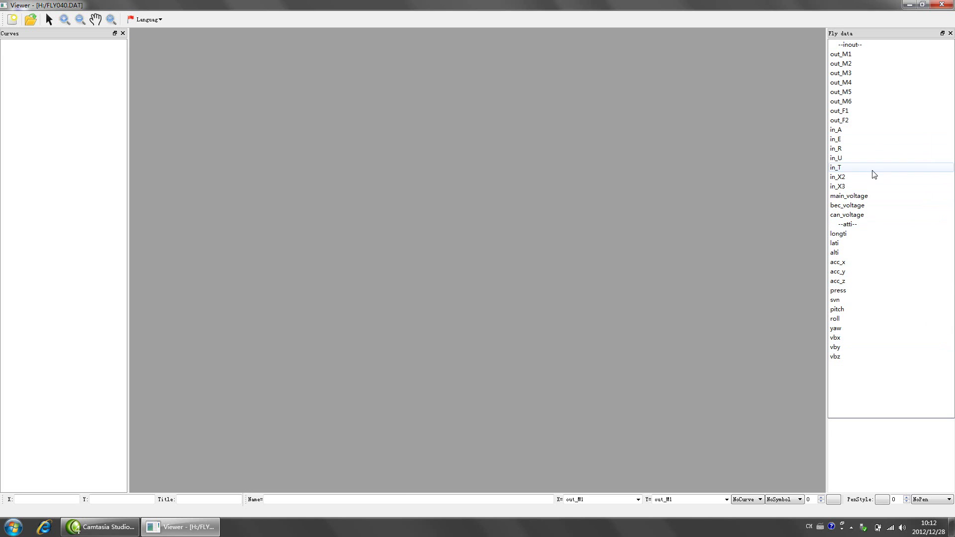
Add the out_M1 channel from Fly data as a plotted curve
double_click(864, 57)
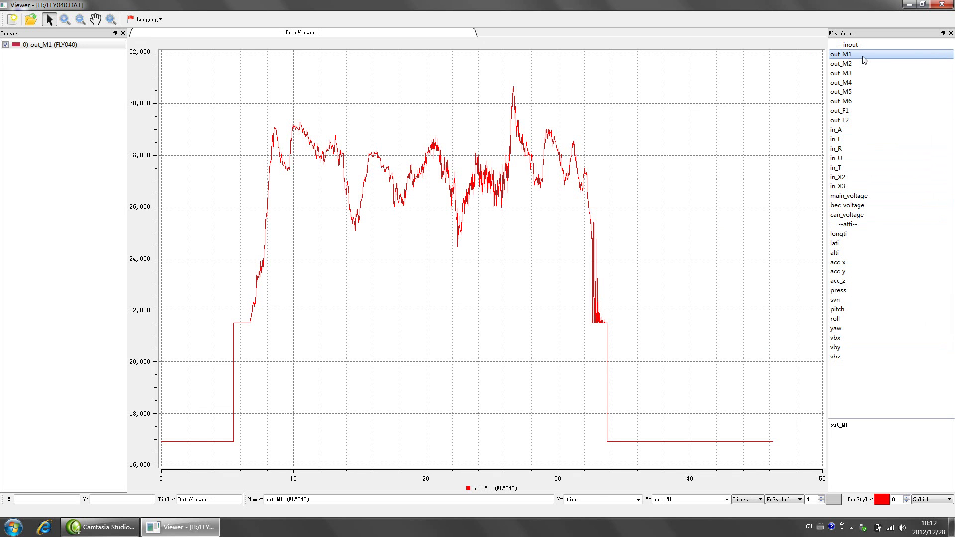
left_click(852, 244)
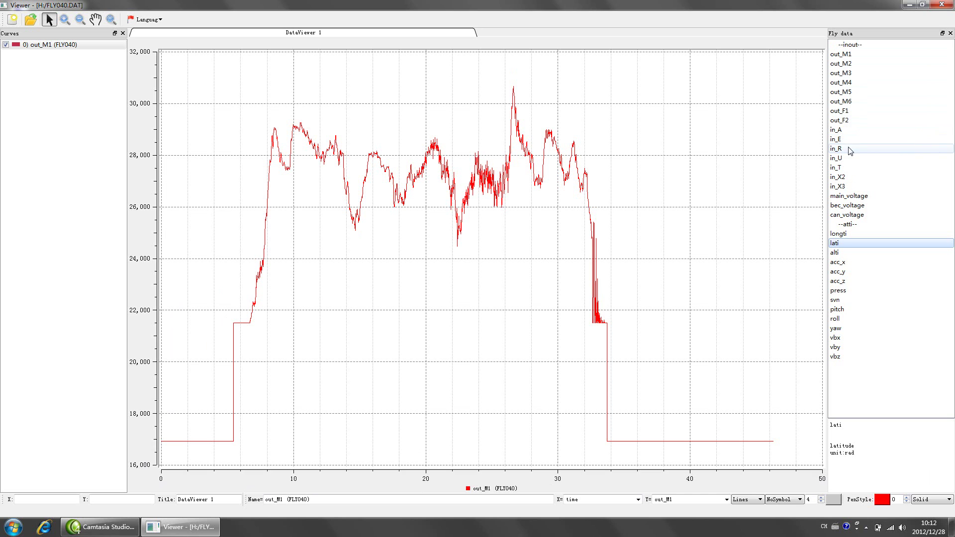
double_click(856, 55)
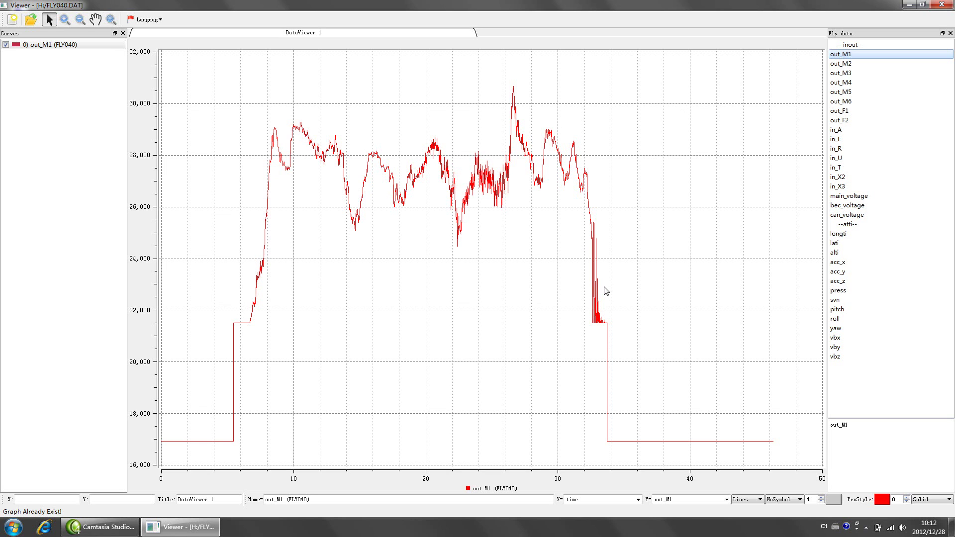
Add out_M2 and out_M3 curves, hiding out_M1 and out_M2 so only out_M3 plots
double_click(865, 65)
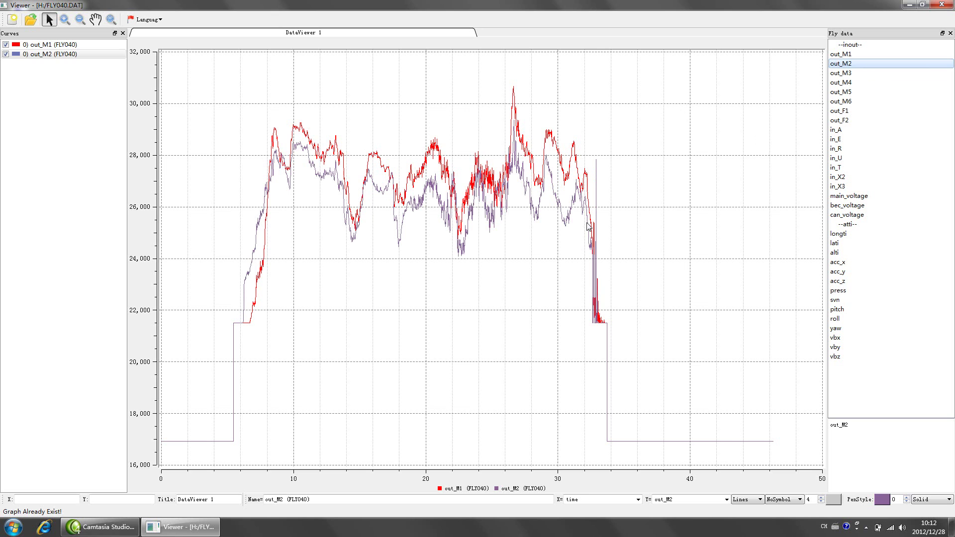
left_click(5, 44)
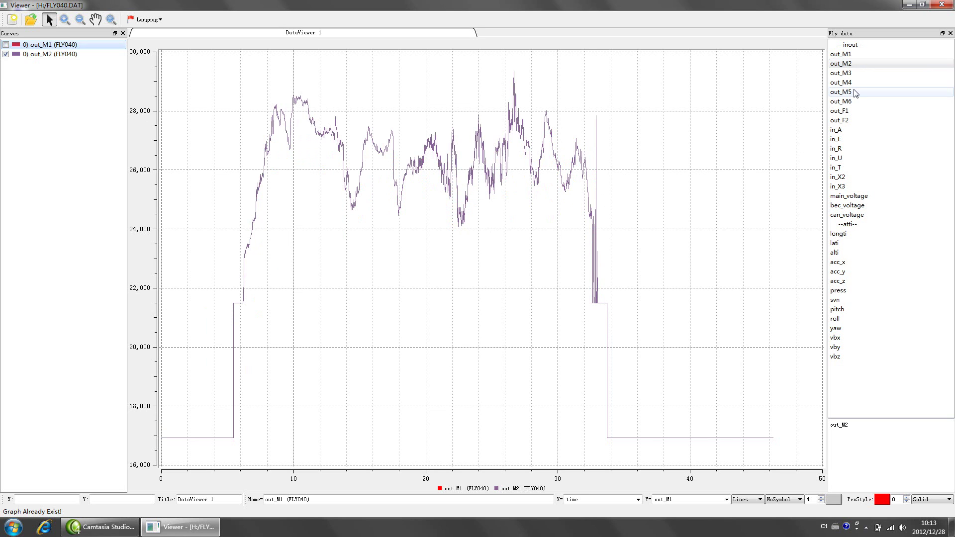
double_click(858, 72)
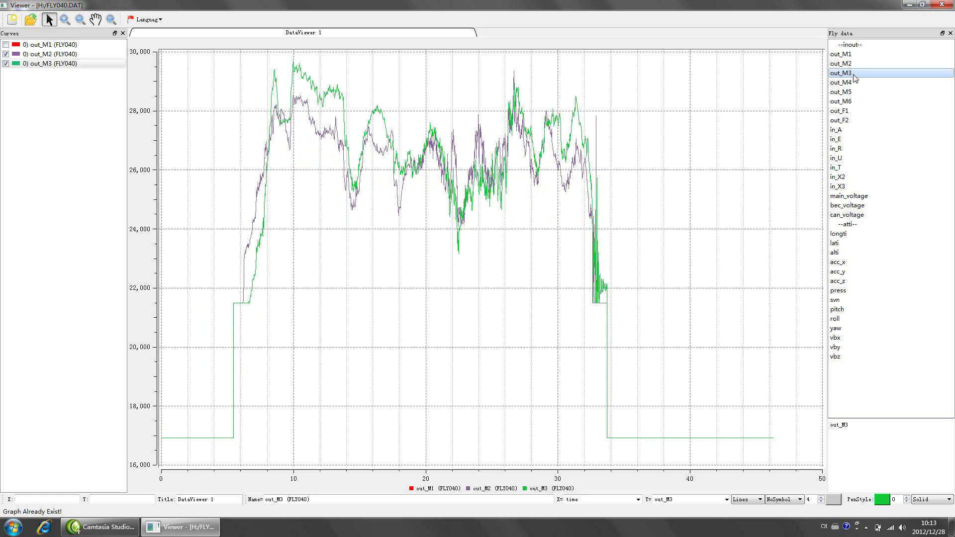
left_click(6, 54)
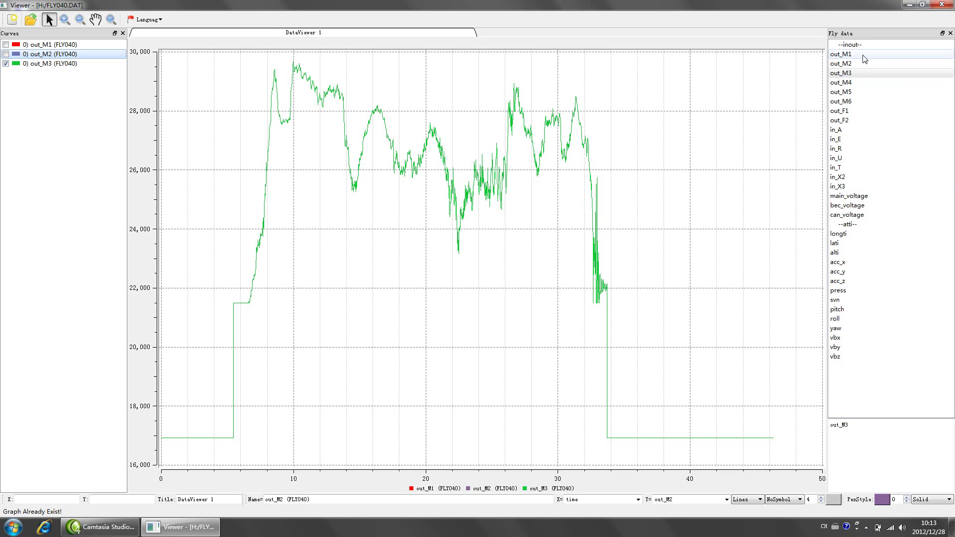
Browse through the motor output channels in the Fly data list
left_click(854, 83)
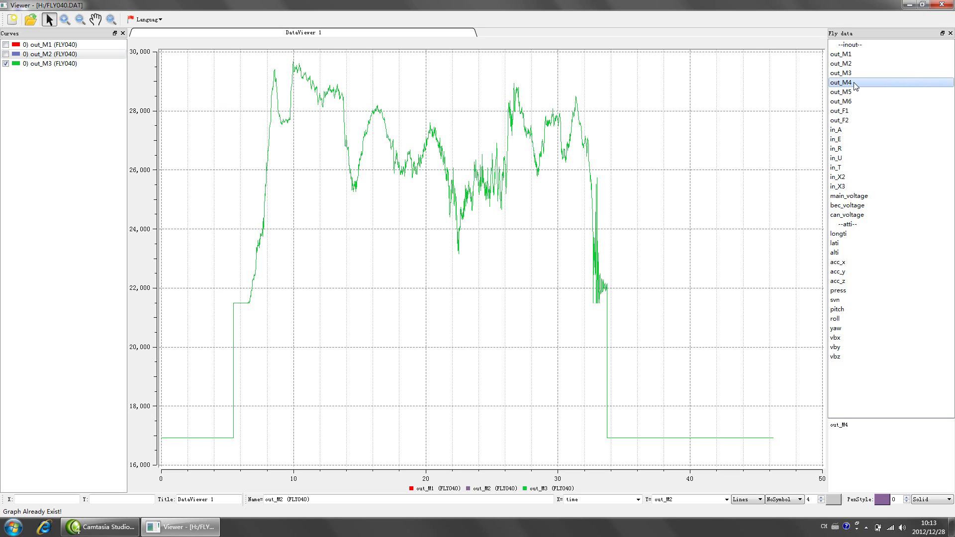
left_click(862, 55)
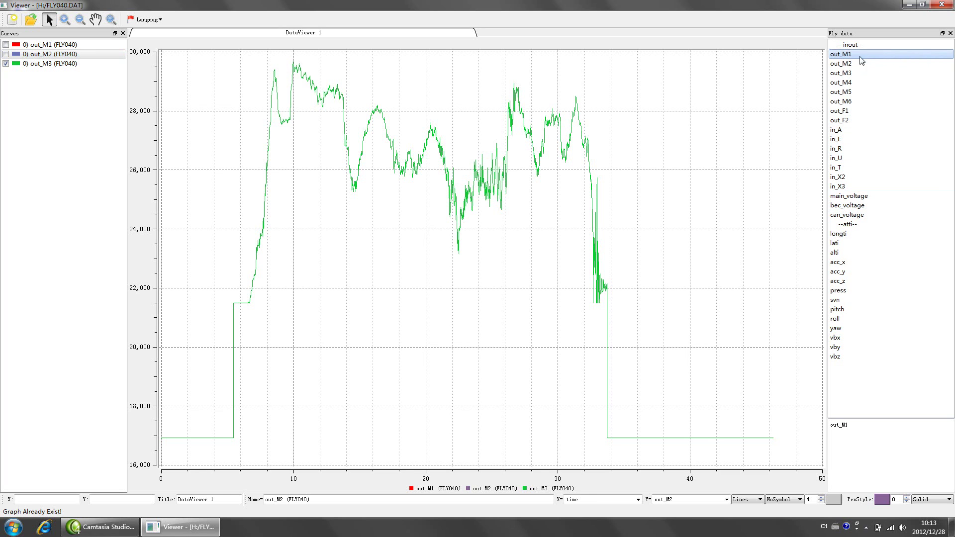
left_click(862, 102)
left_click(863, 56)
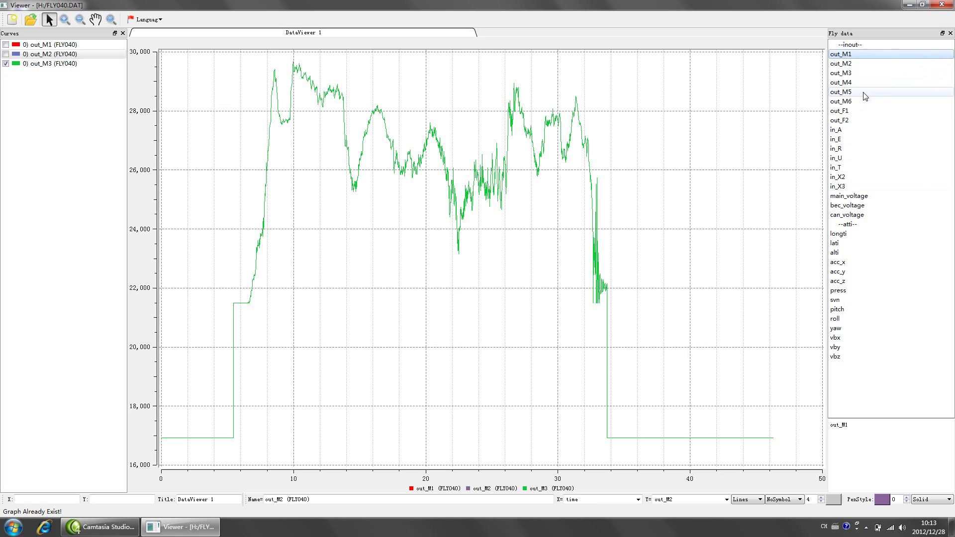
left_click(863, 101)
left_click(863, 56)
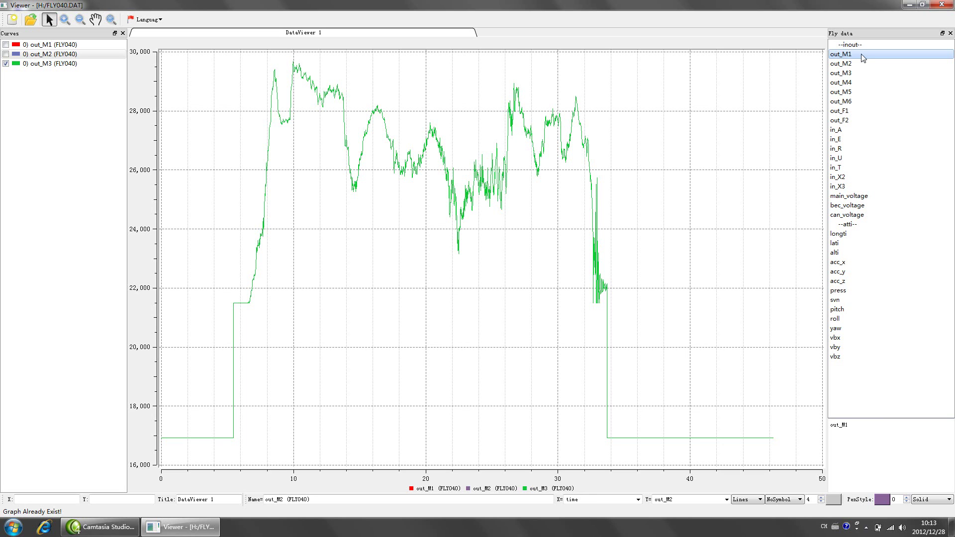
left_click(852, 120)
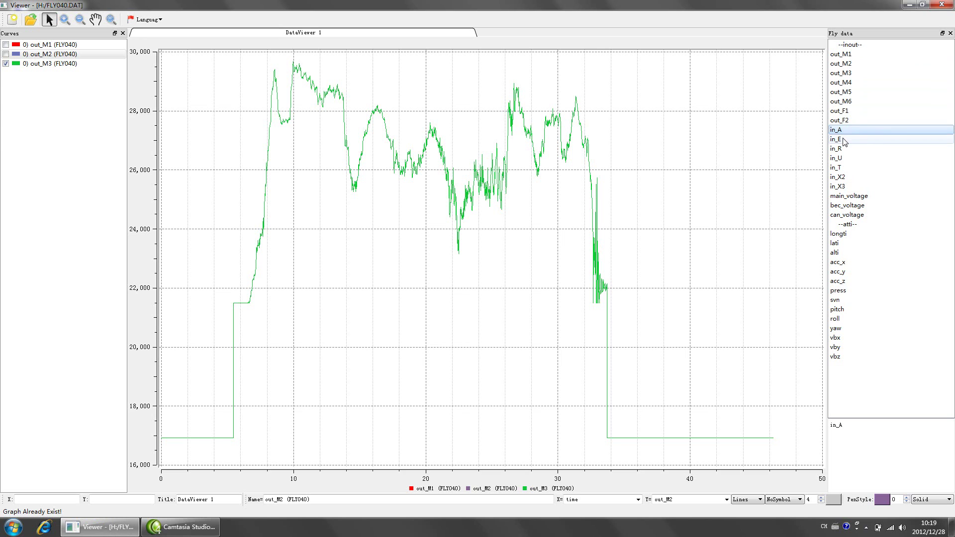
Inspect the input channels in_E, in_R, in_U, in_T, in_X2 and in_X3
left_click(844, 142)
left_click(844, 149)
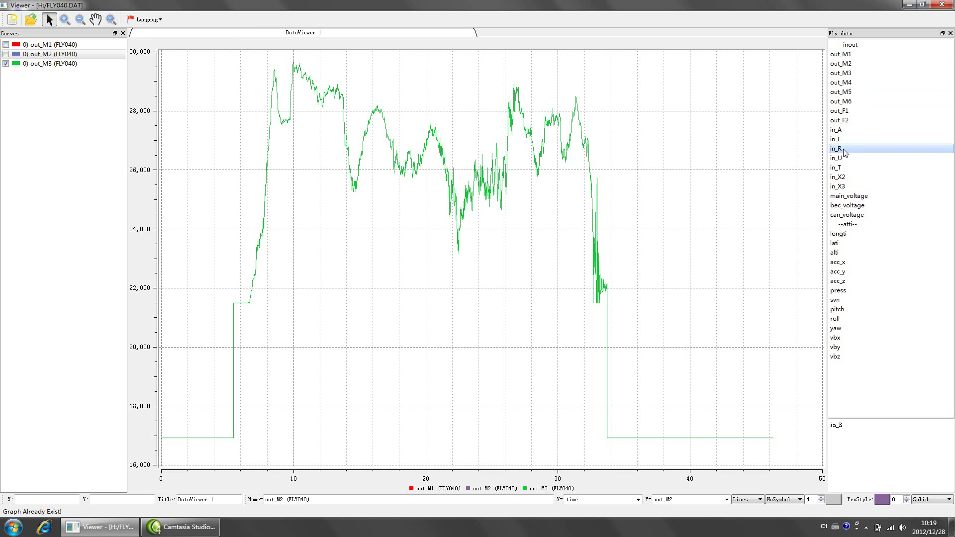
left_click(844, 158)
left_click(843, 168)
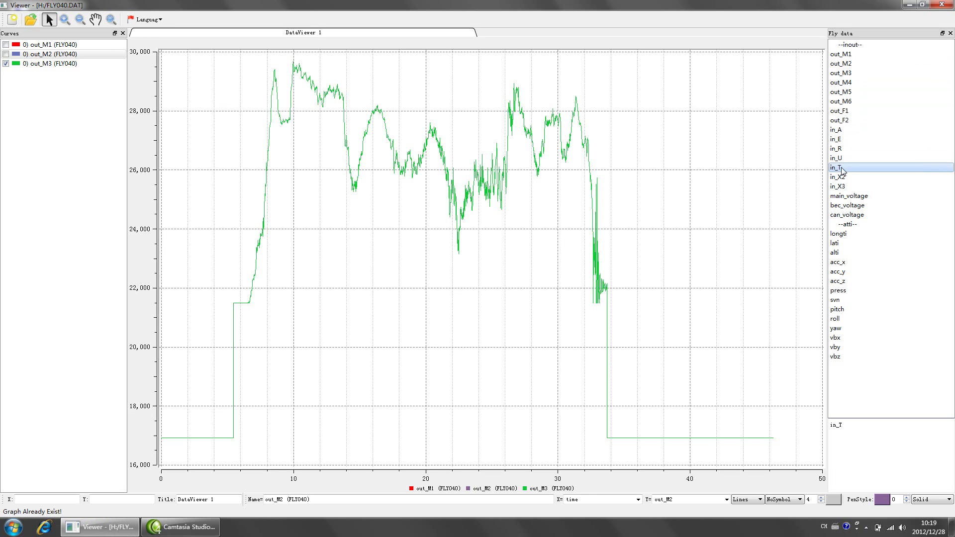
left_click(844, 177)
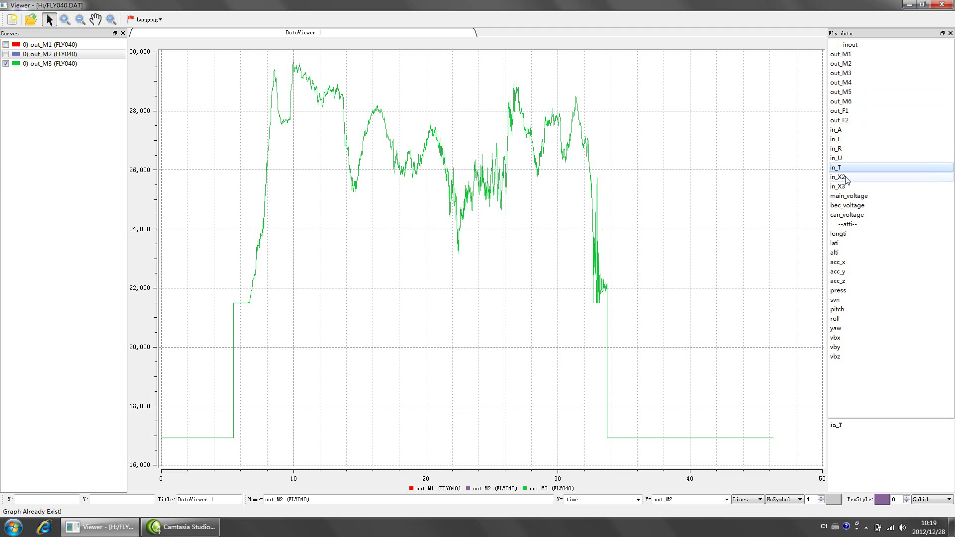
left_click(850, 187)
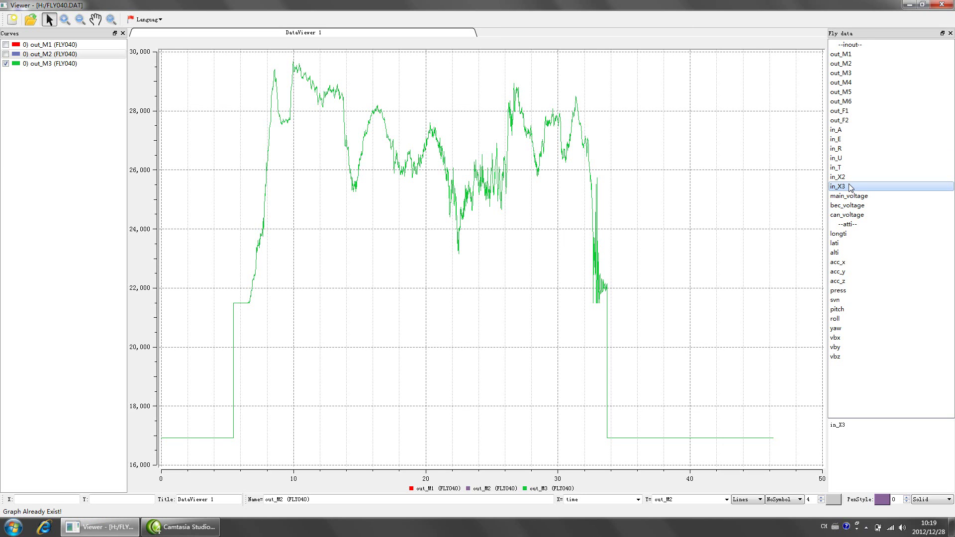
Plot the main_voltage, bec_voltage and can_voltage curves
left_click(856, 197)
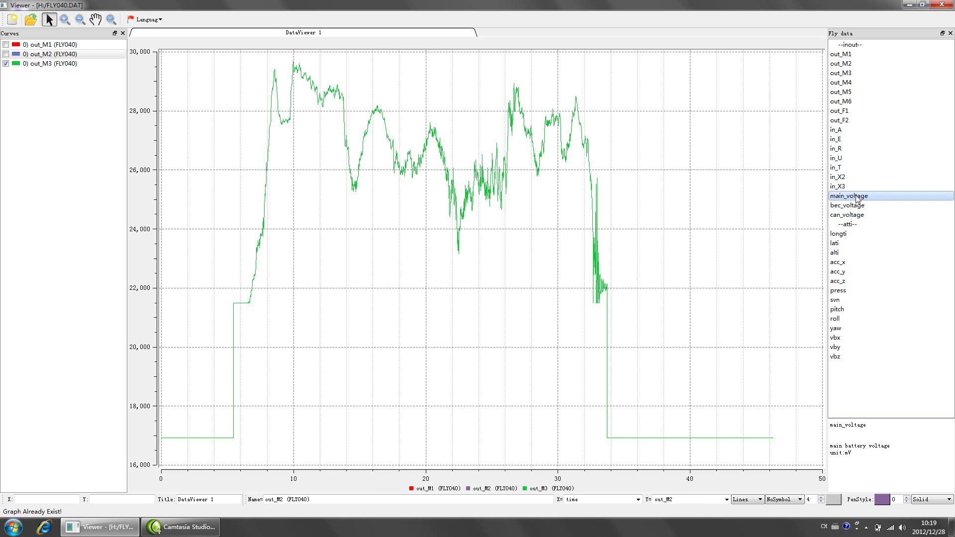
double_click(857, 197)
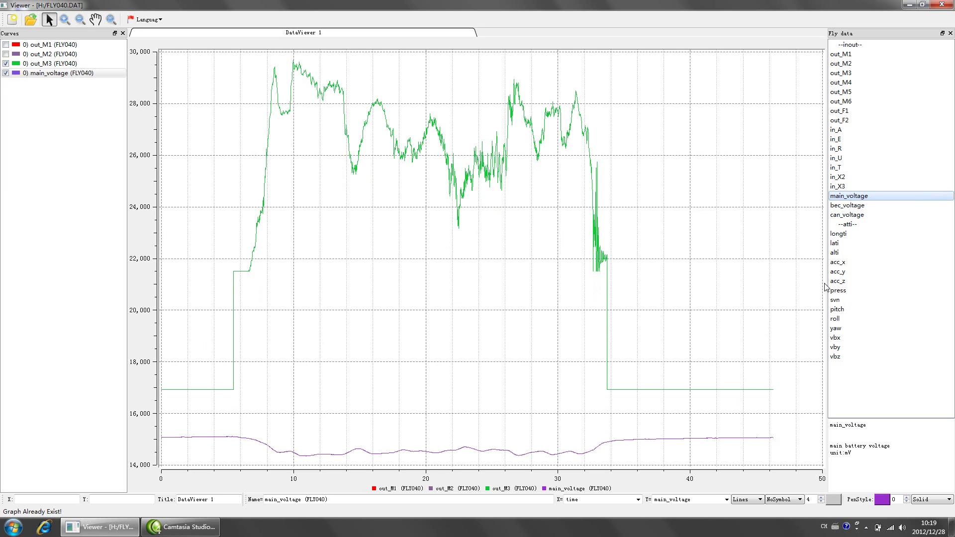
double_click(865, 205)
left_click(860, 217)
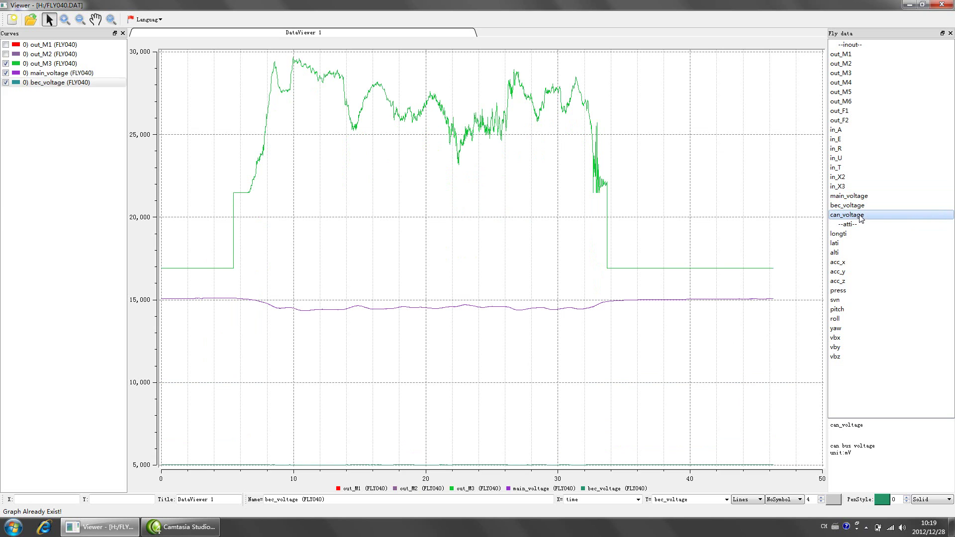
double_click(859, 216)
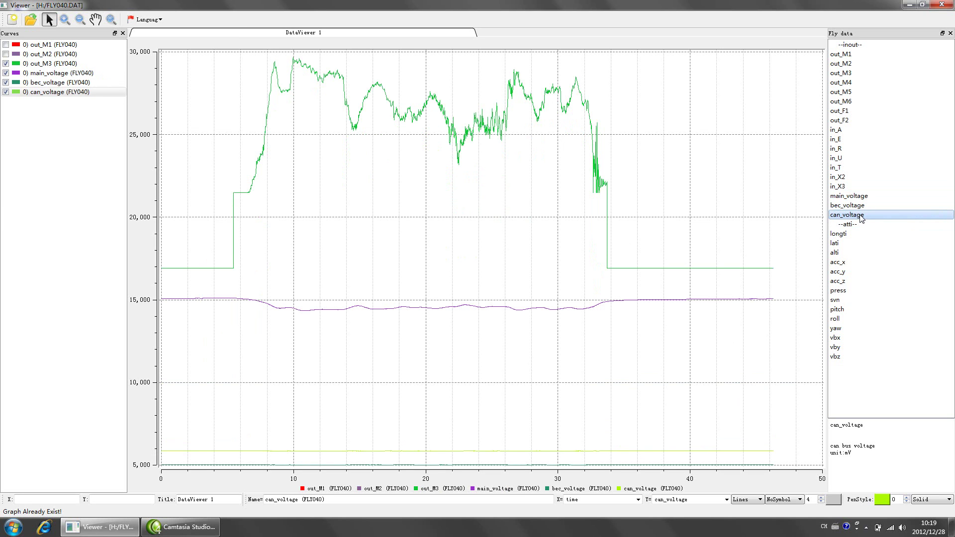
Read the attitude, latitude, altitude, acceleration, barometer and GPS satellite descriptions
left_click(853, 224)
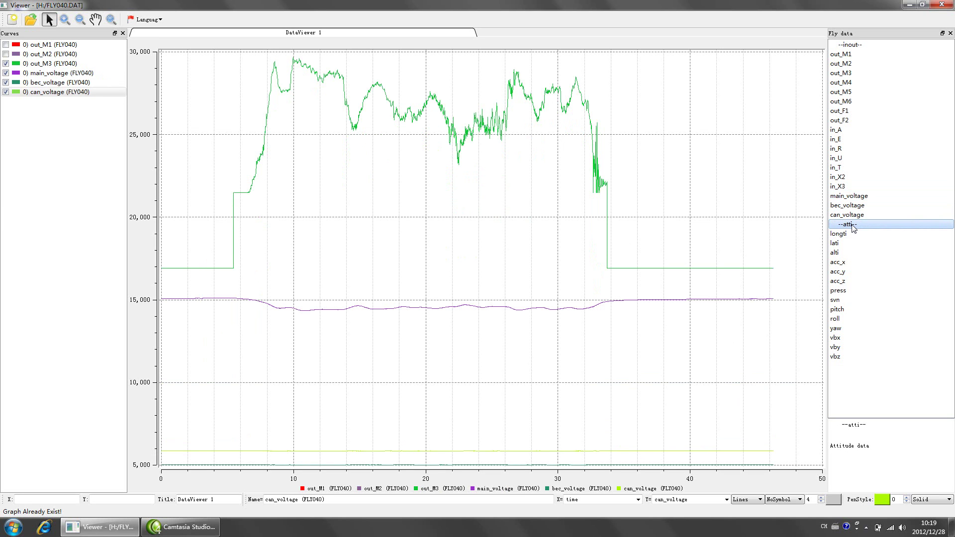
left_click(840, 234)
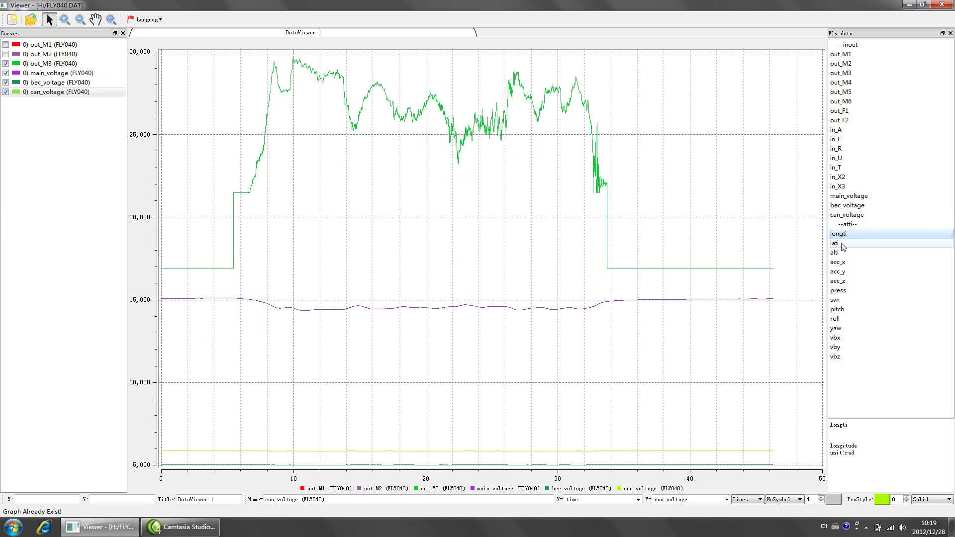
left_click(840, 254)
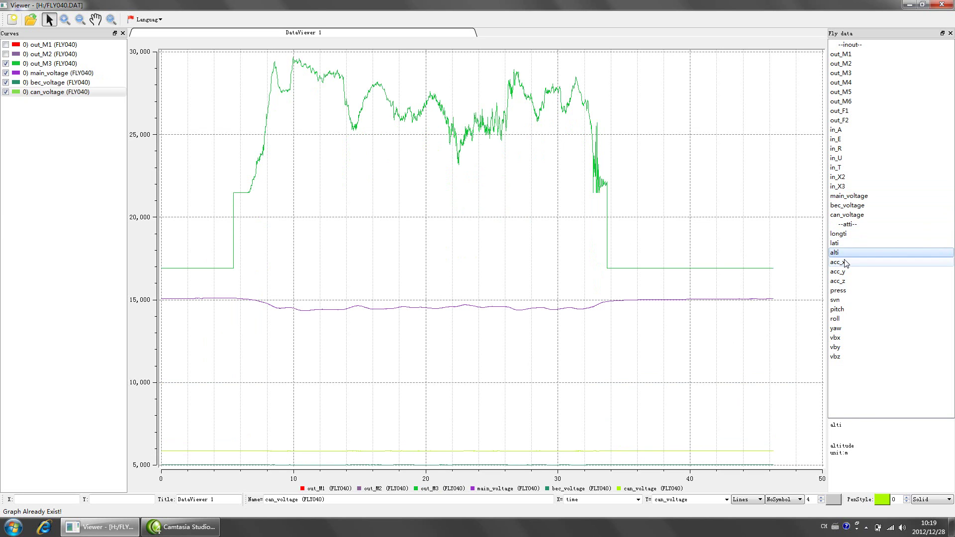
left_click(847, 264)
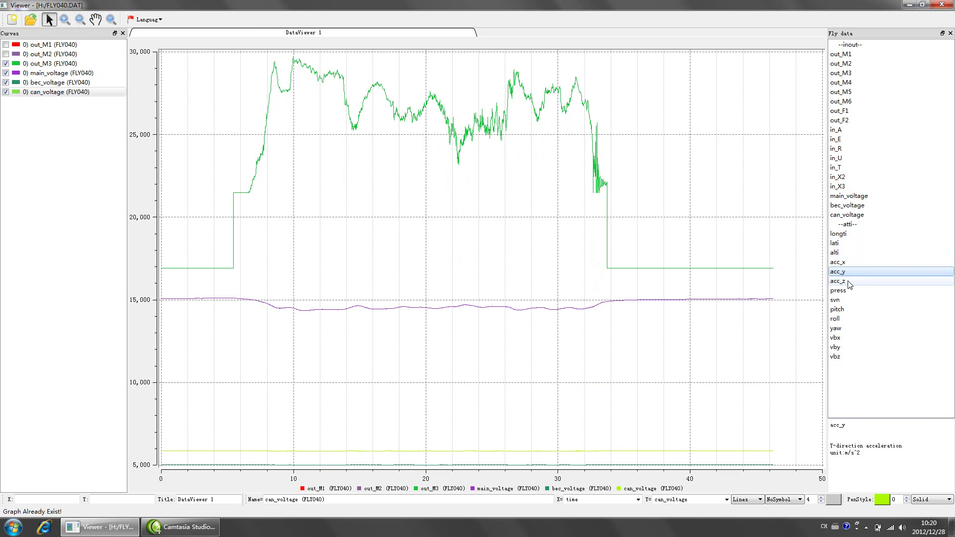
left_click(849, 285)
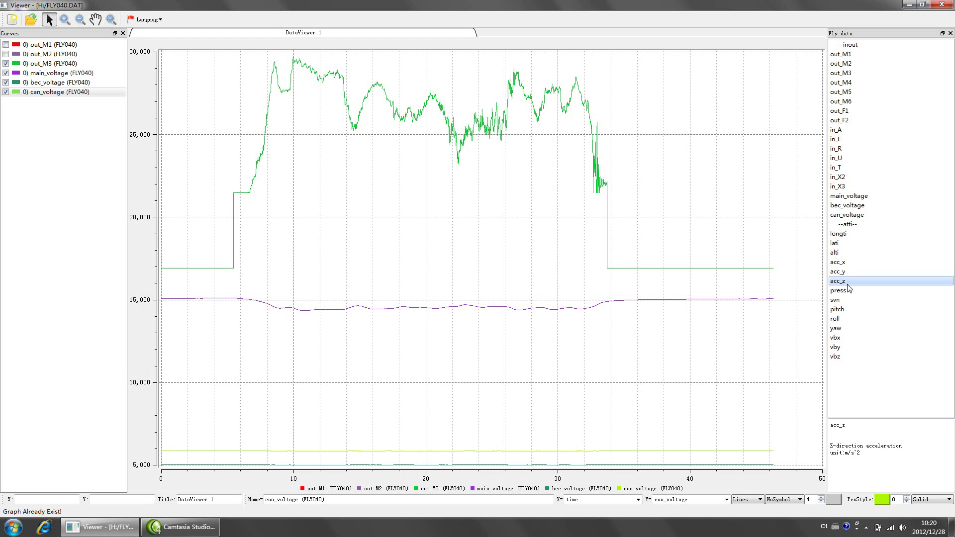
left_click(852, 293)
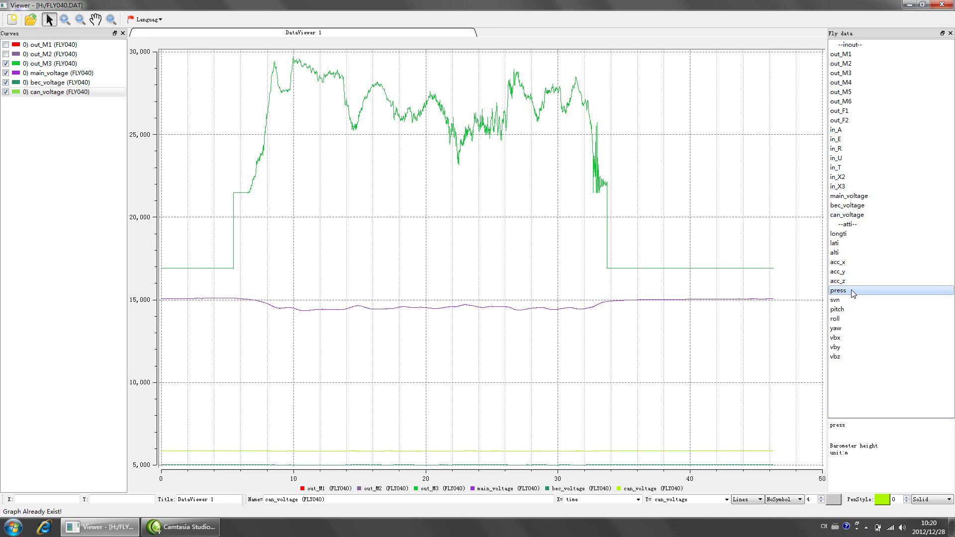
left_click(850, 299)
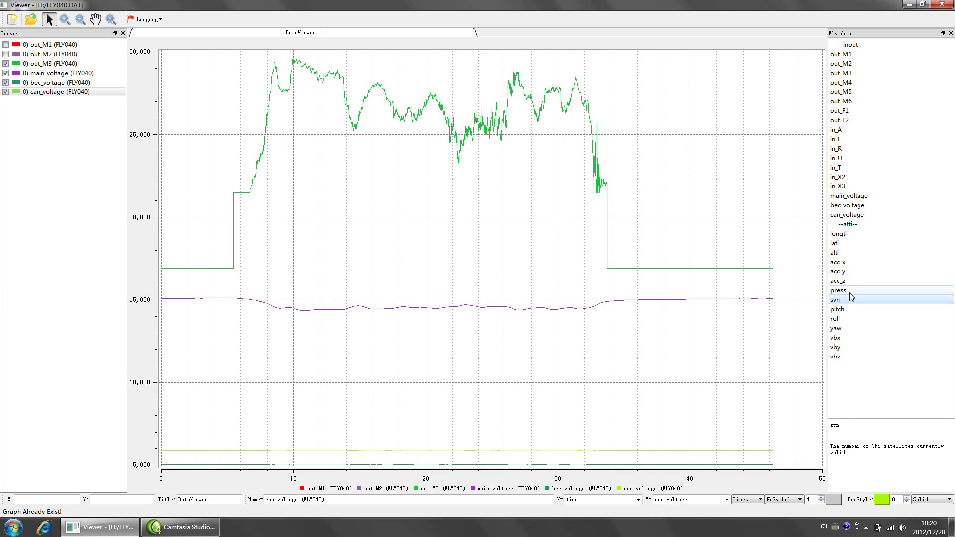
Read the roll, yaw and X- to Z-direction movement speed descriptions
left_click(849, 292)
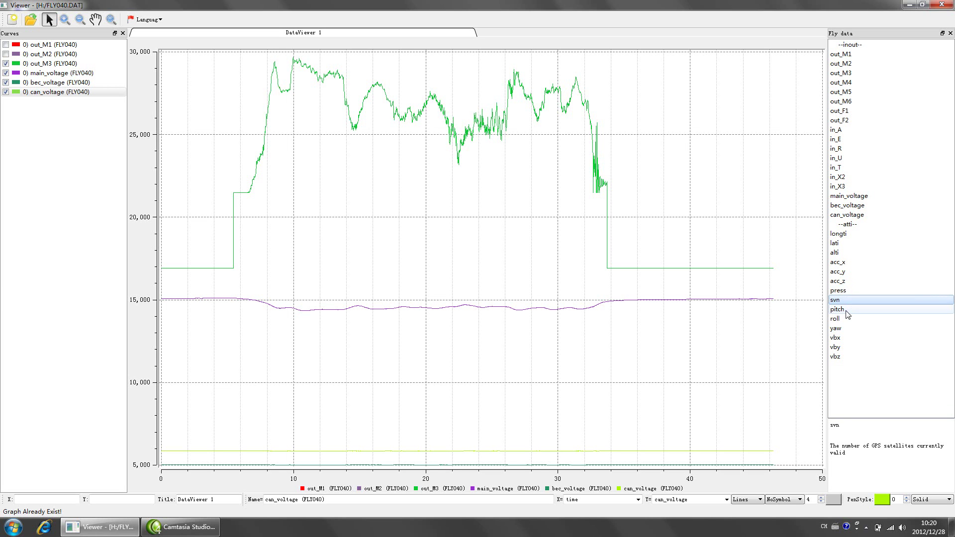
left_click(849, 309)
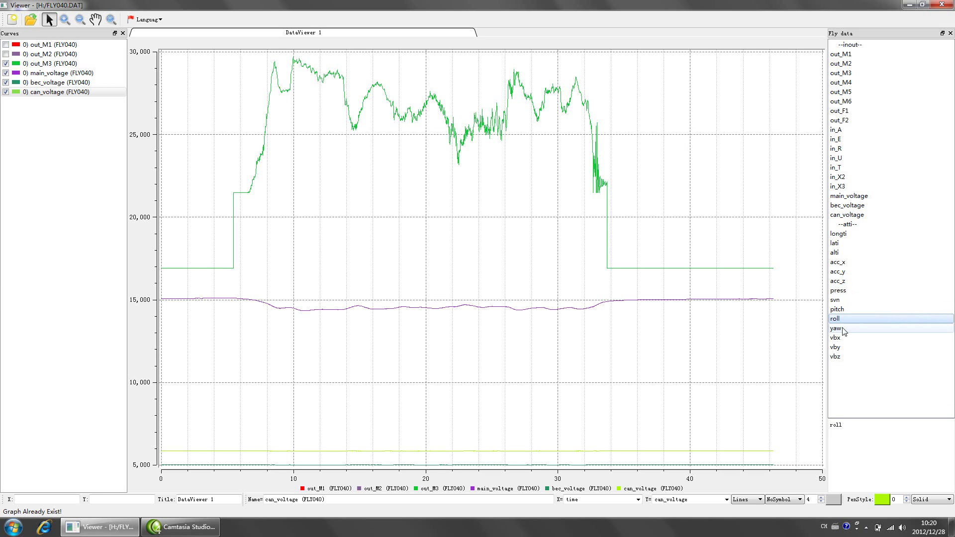
left_click(844, 329)
left_click(848, 310)
left_click(847, 319)
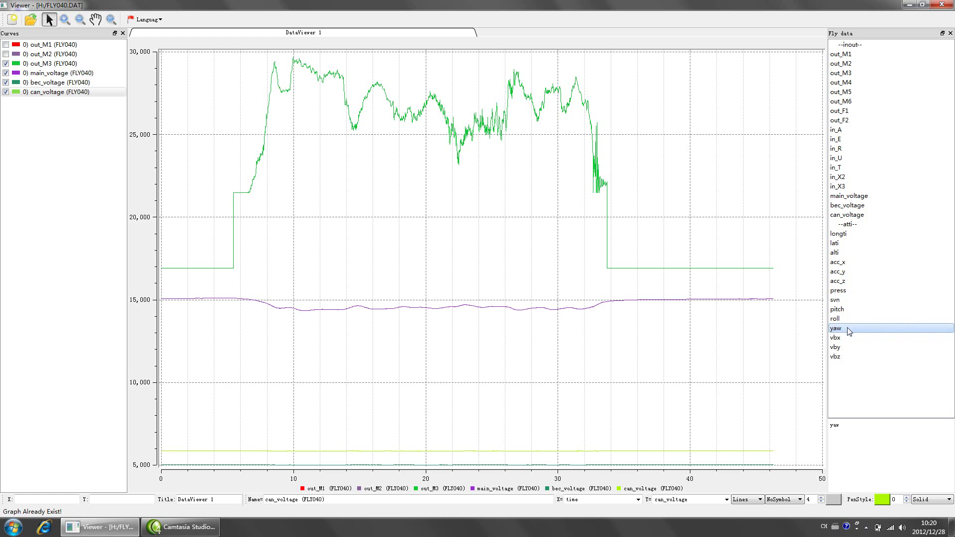
left_click(848, 339)
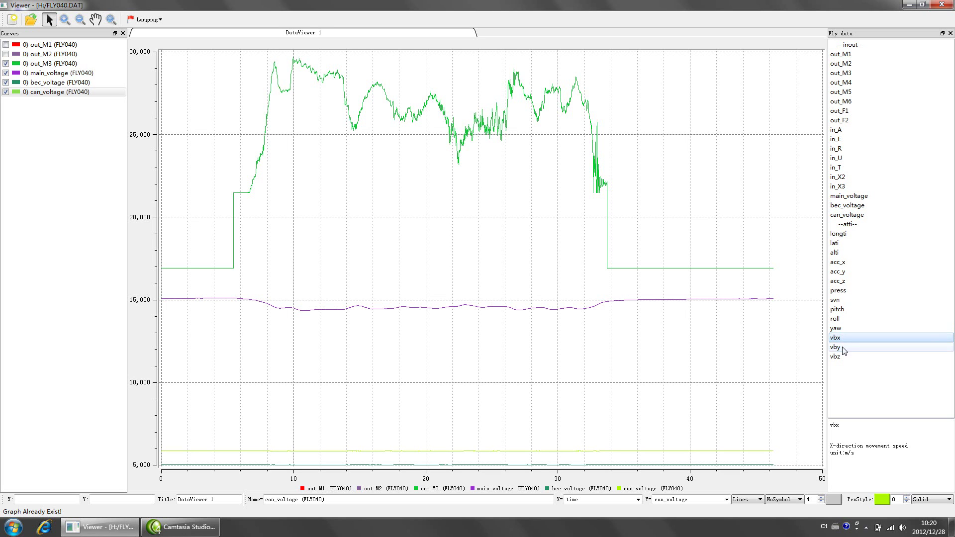
left_click(844, 348)
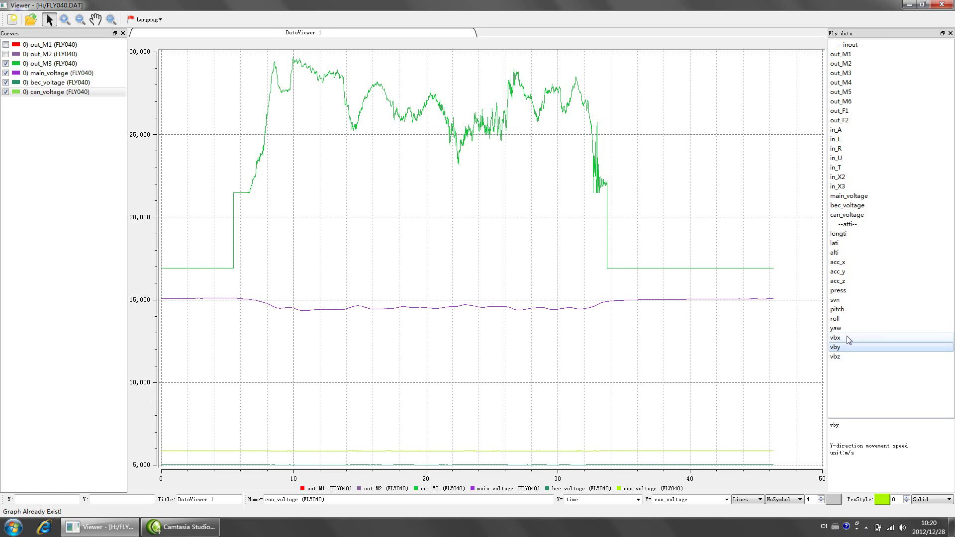